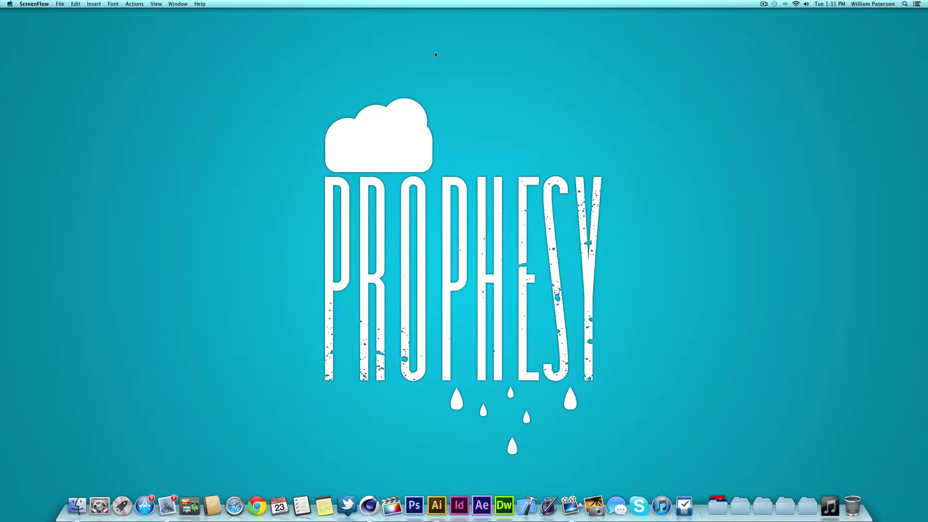
Step: Maximise the Illustrator window with the Selection tool active and unlock the logo artwork
click(437, 505)
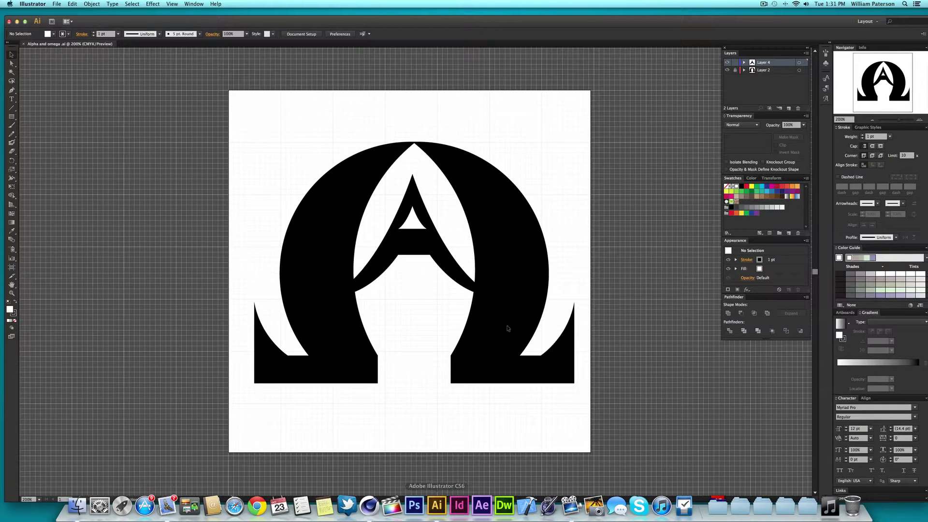
key(v)
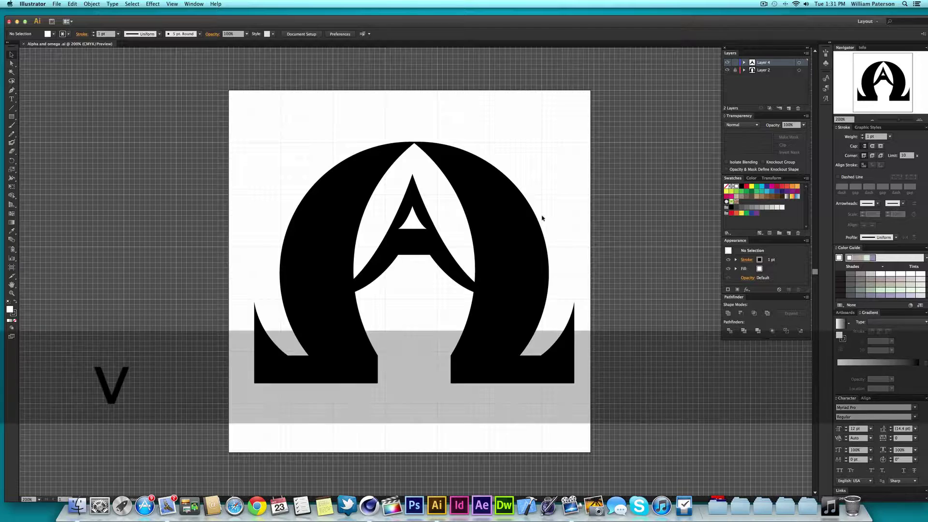
double_click(381, 19)
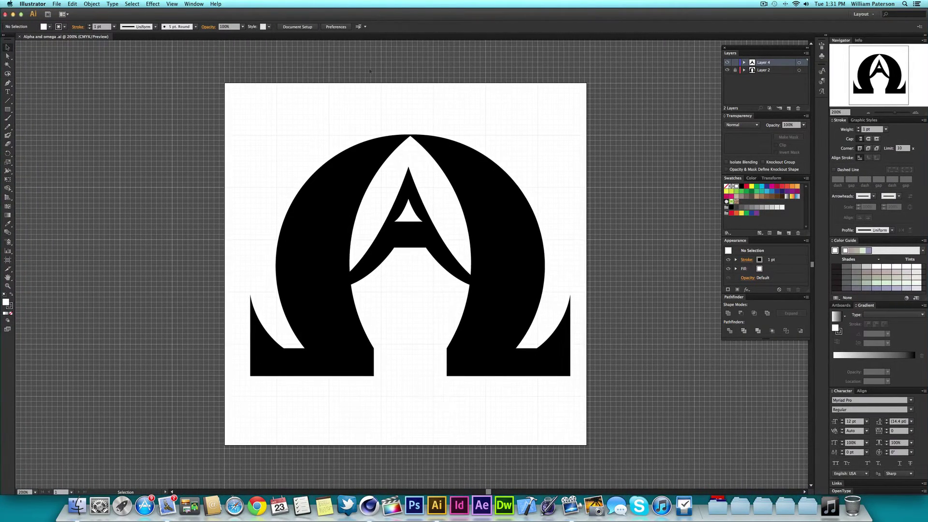
key(super+alt+2)
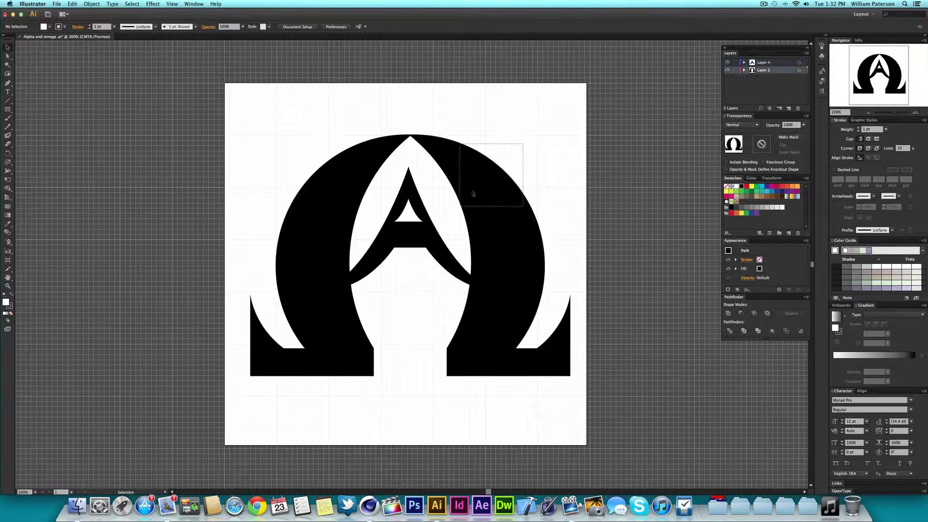
click(494, 124)
drag(272, 89, 586, 400)
click(585, 97)
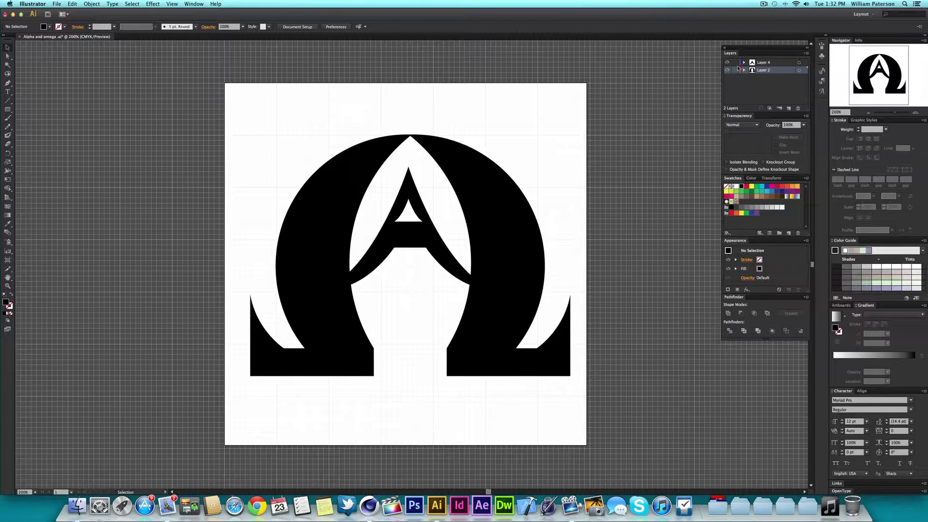
Step: Turn off the lock icons on Layer 4 and Layer 2 so both layers are editable
click(735, 63)
click(735, 70)
click(735, 70)
click(735, 62)
click(744, 70)
click(744, 70)
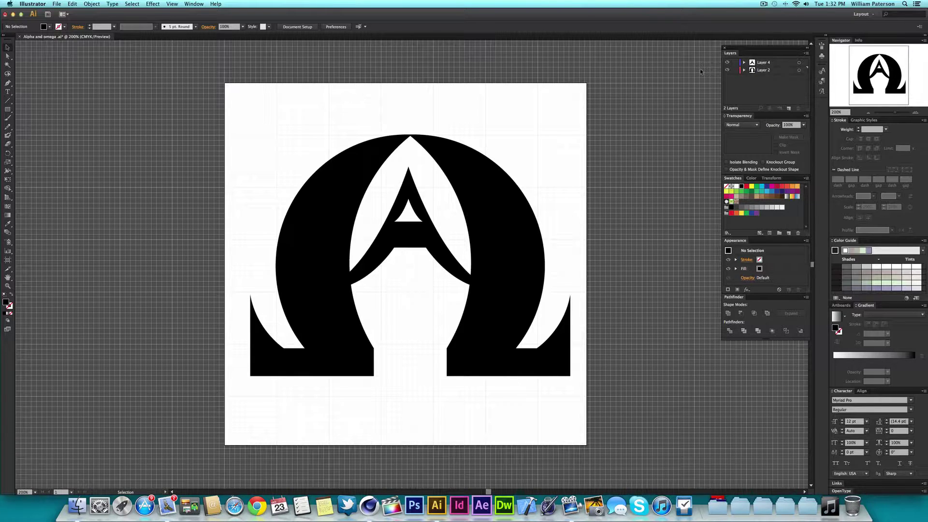
Step: Select all, then use Shape Builder to merge both A tails and the A into the omega
key(super+a)
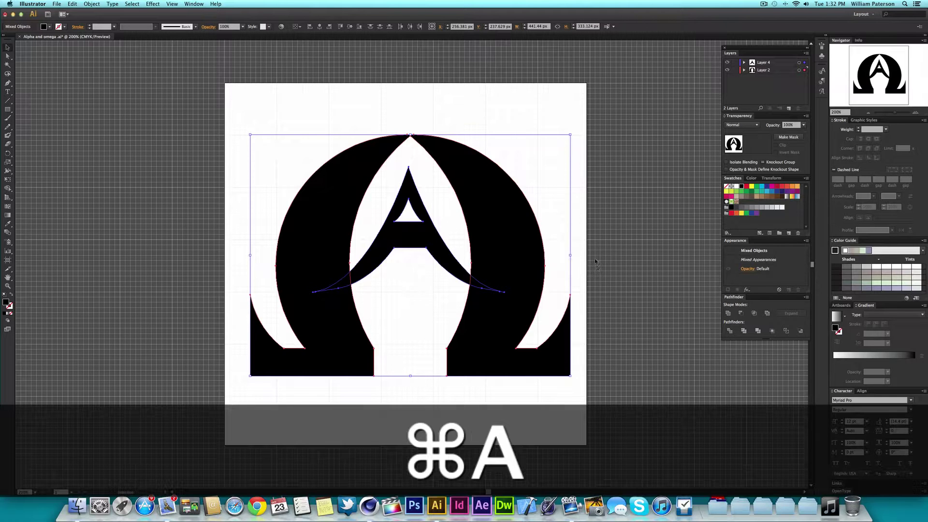
key(shift+m)
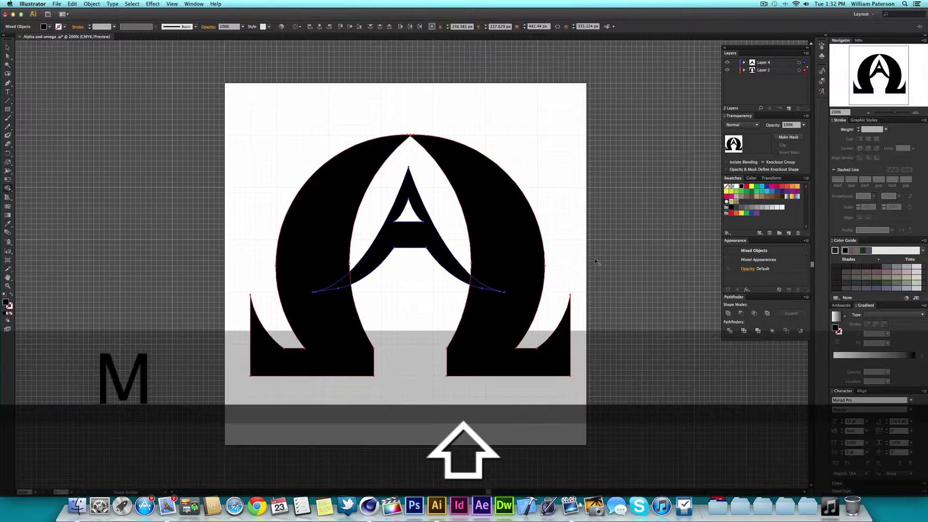
drag(497, 286, 505, 264)
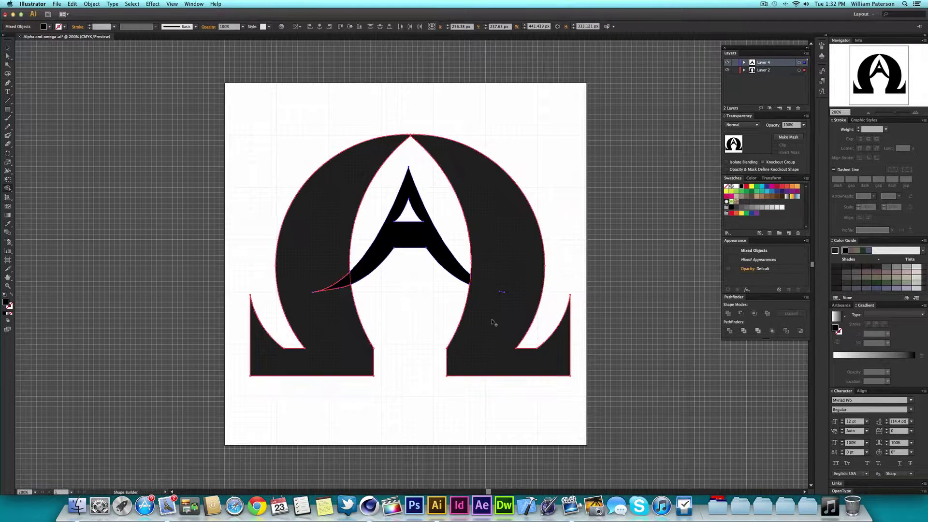
drag(316, 291, 335, 283)
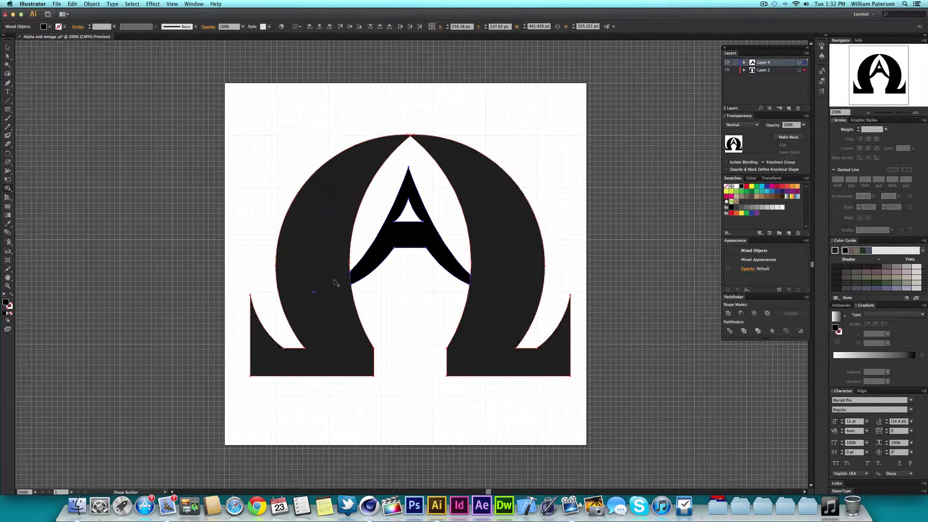
click(319, 299)
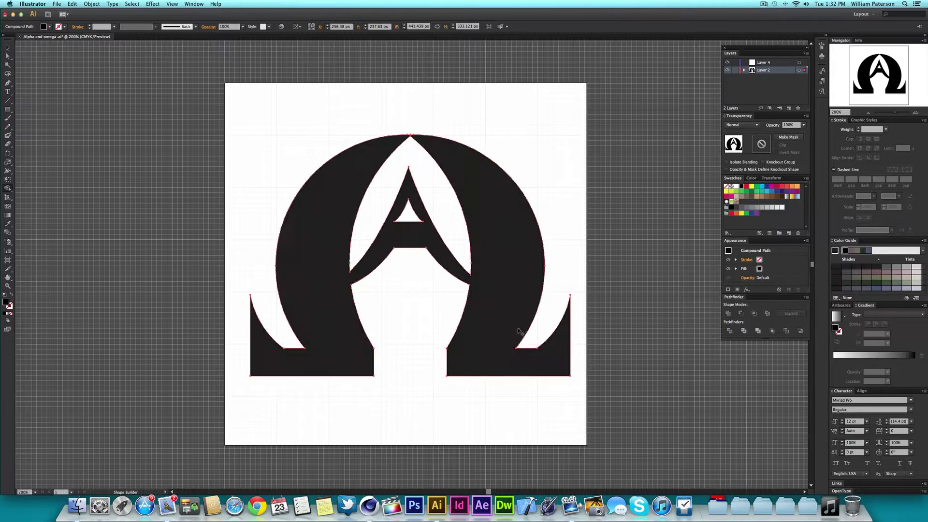
key(v)
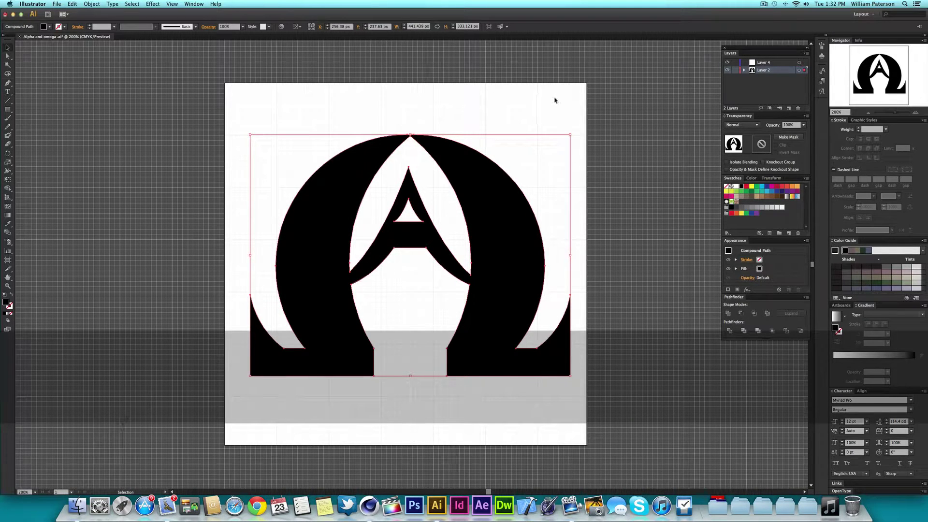
click(563, 106)
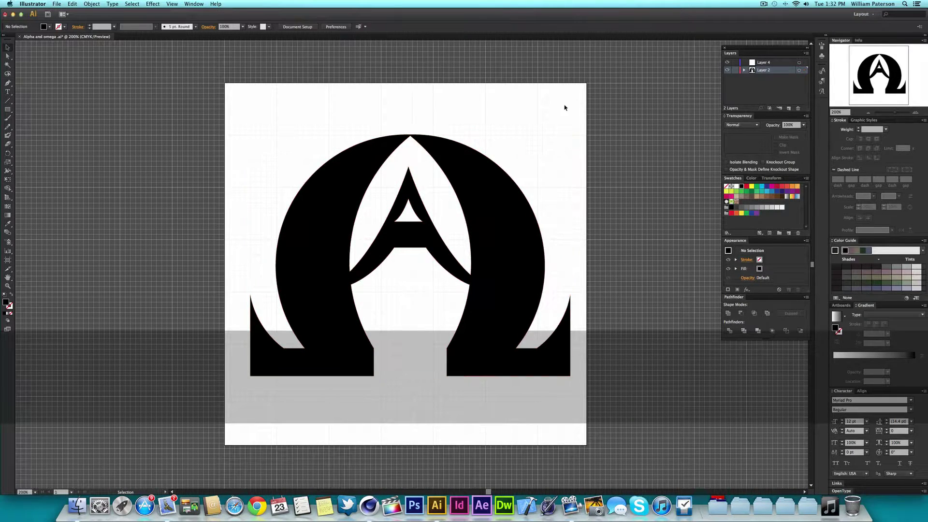
Step: Check the merged compound path in Layer 2, then drag the empty Layer 4 to the trash
click(744, 70)
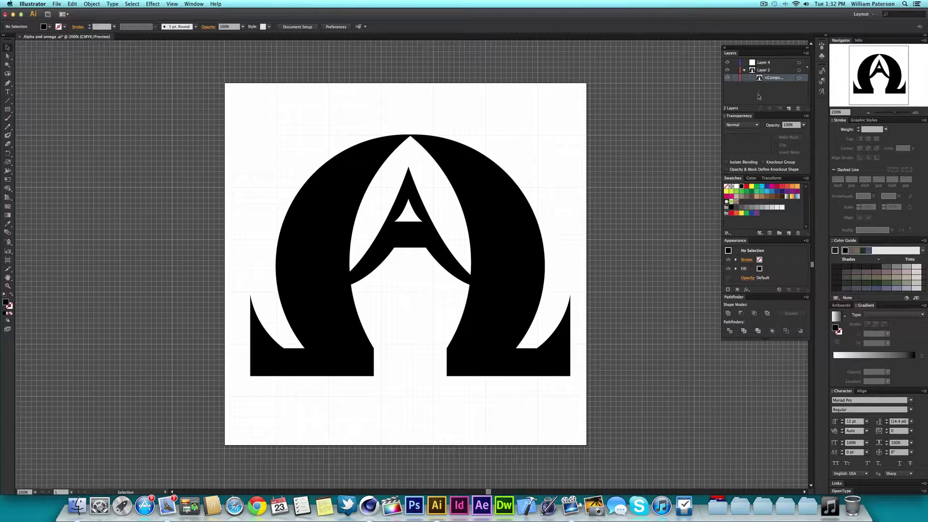
click(728, 78)
click(728, 78)
click(744, 70)
click(771, 77)
drag(772, 77, 797, 109)
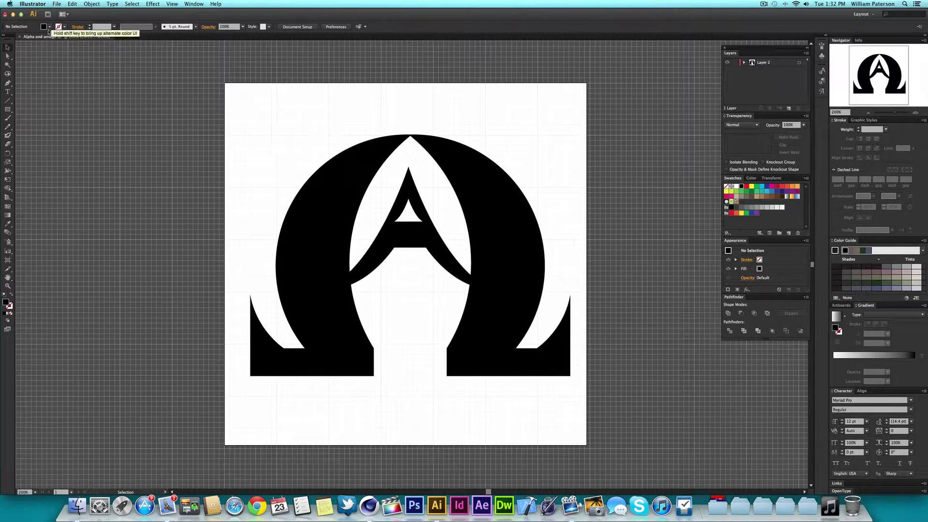
click(56, 4)
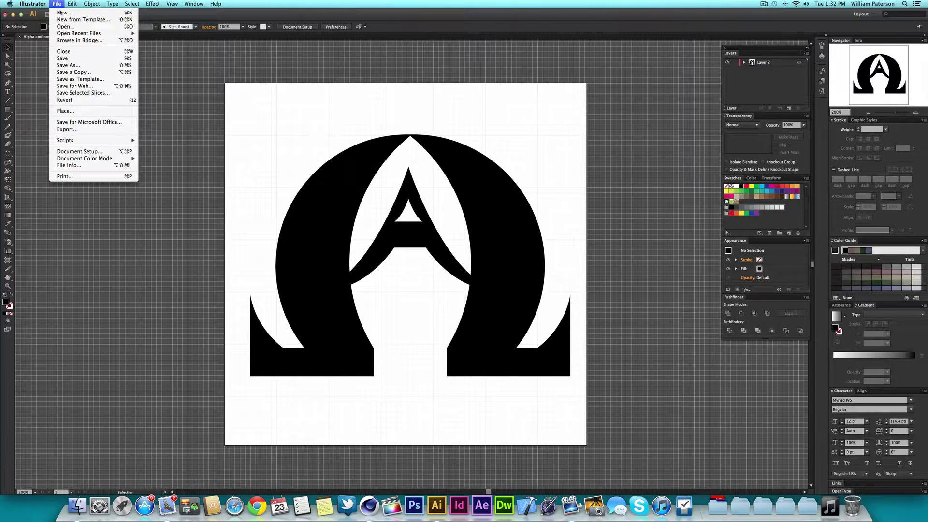
click(73, 65)
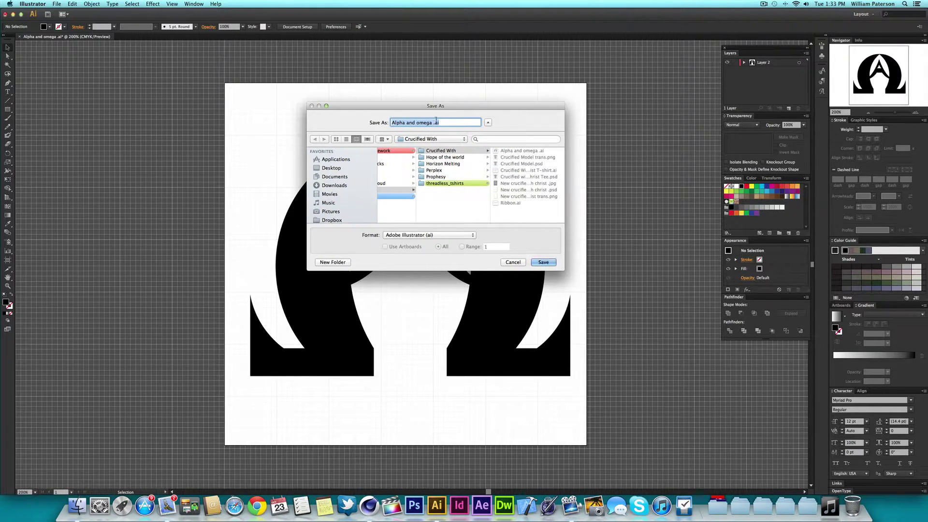
click(437, 122)
key(Left)
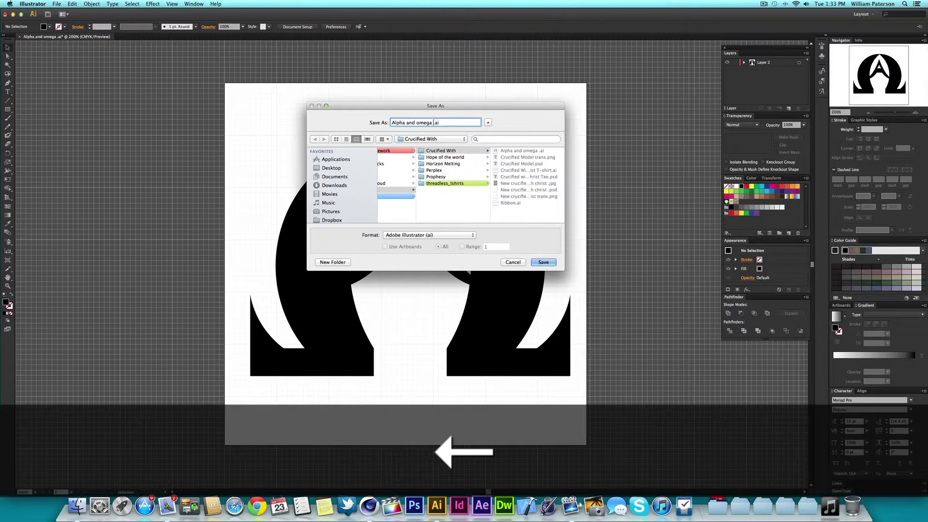
text(3D)
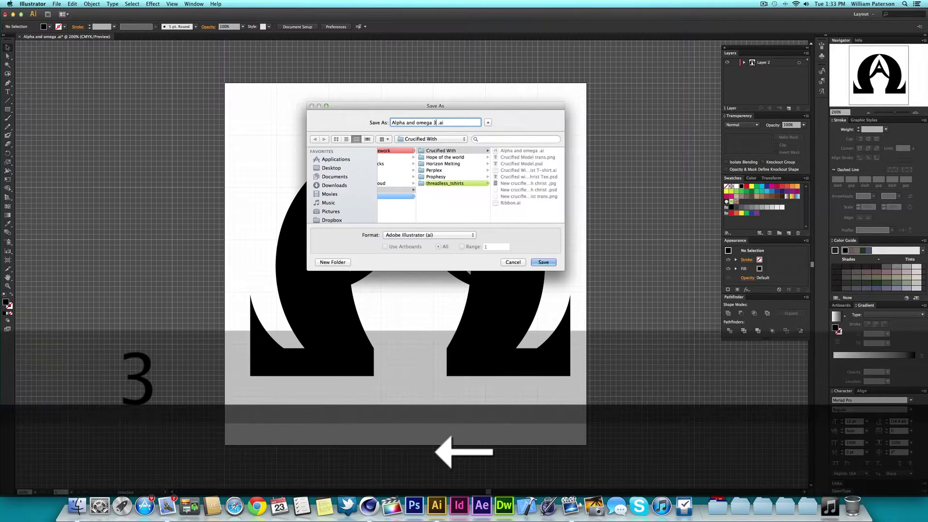
click(551, 264)
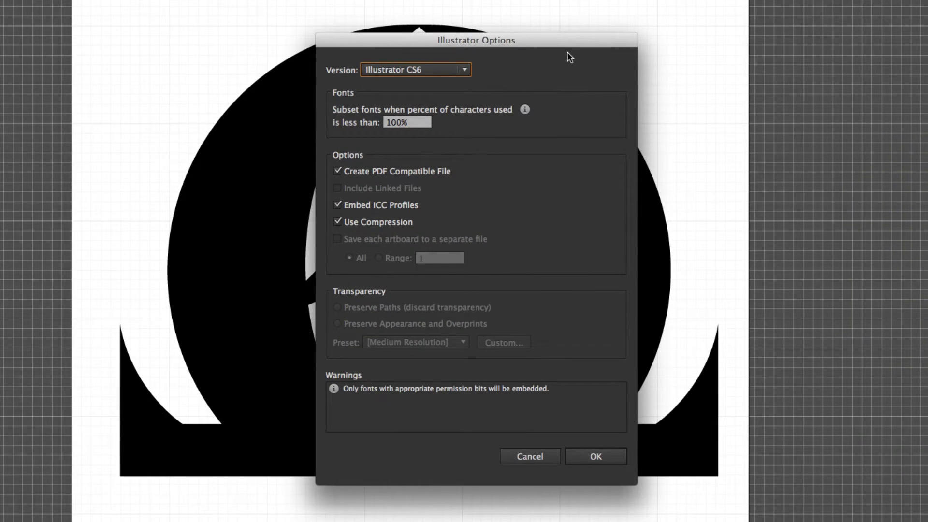
drag(512, 42, 506, 42)
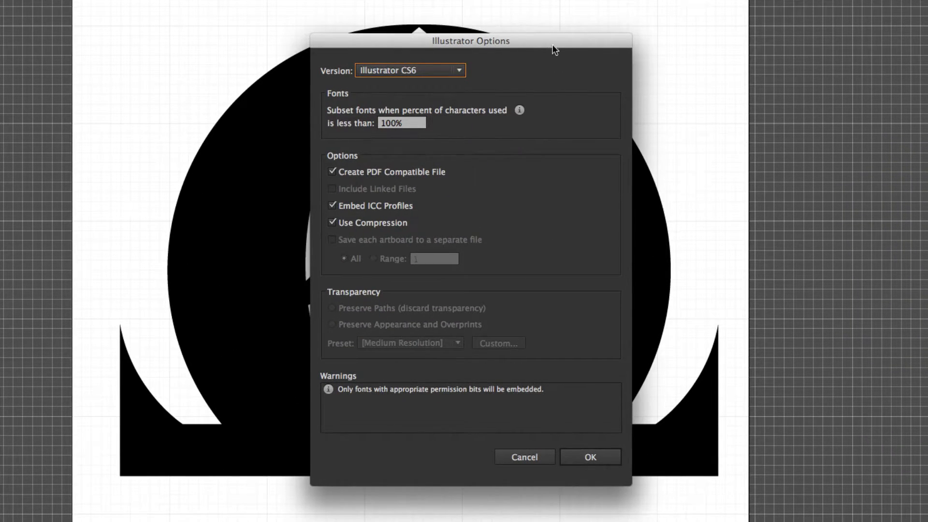
click(427, 69)
click(427, 223)
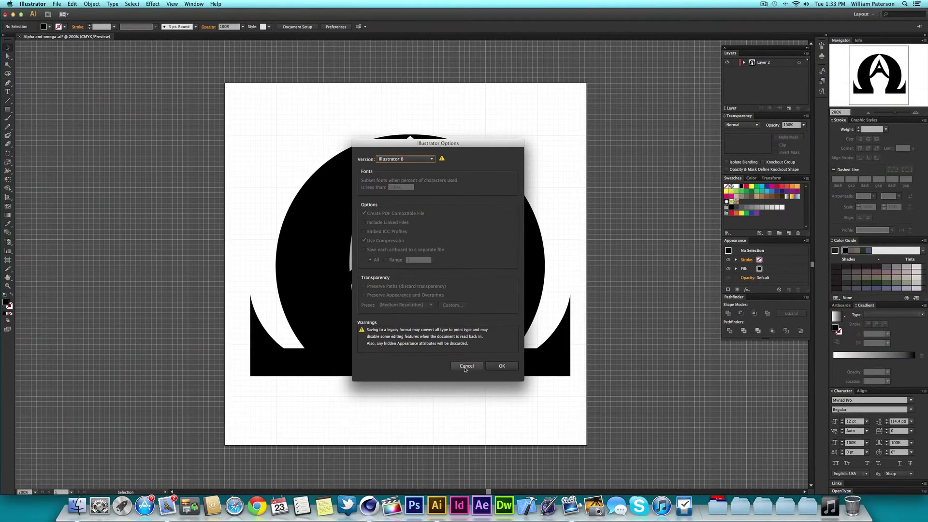
Step: Cancel the pending save and Save As the logo file to the Desktop
click(525, 457)
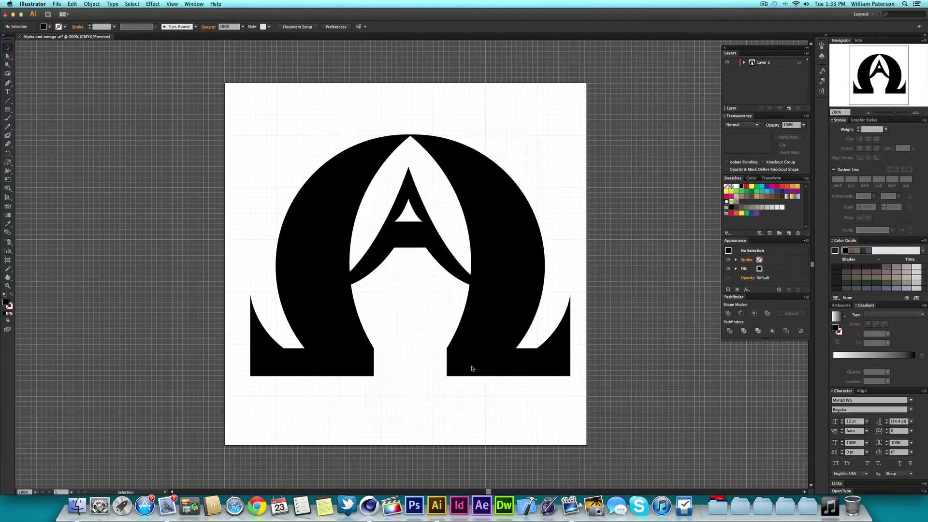
click(57, 4)
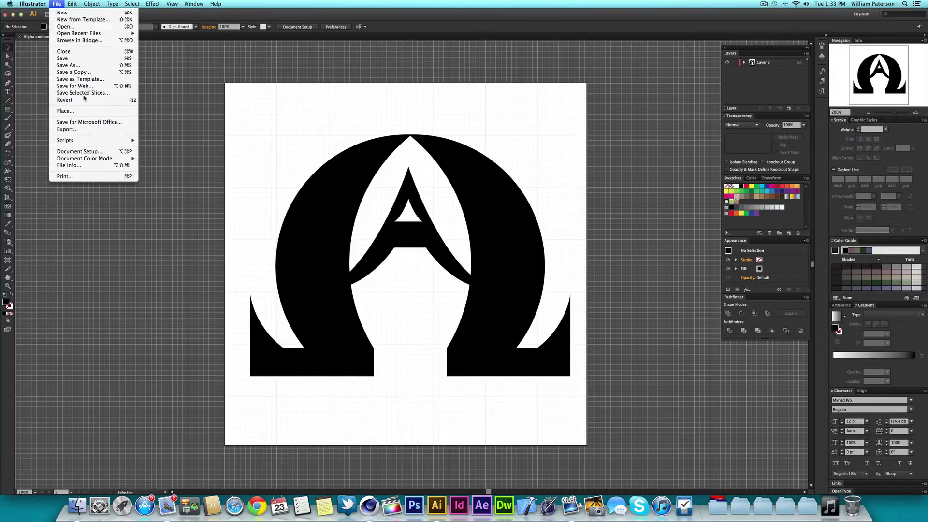
click(68, 64)
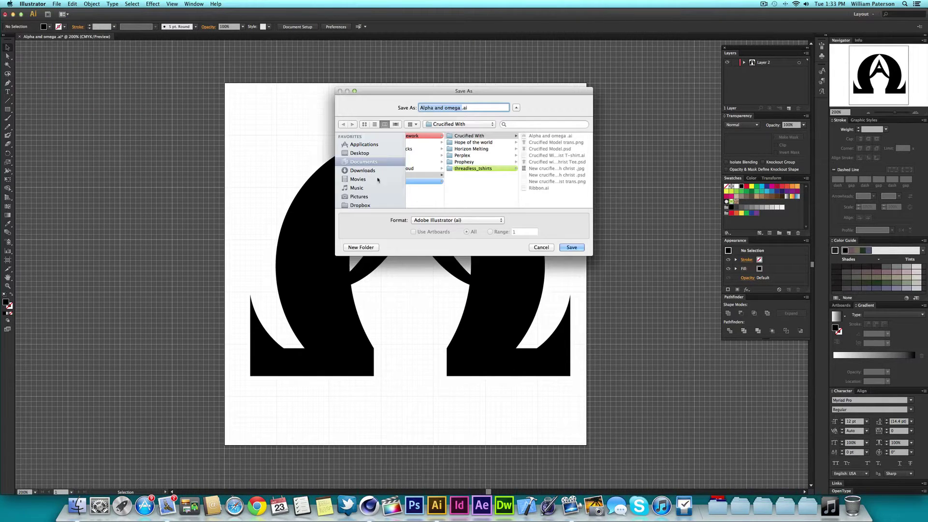
click(359, 152)
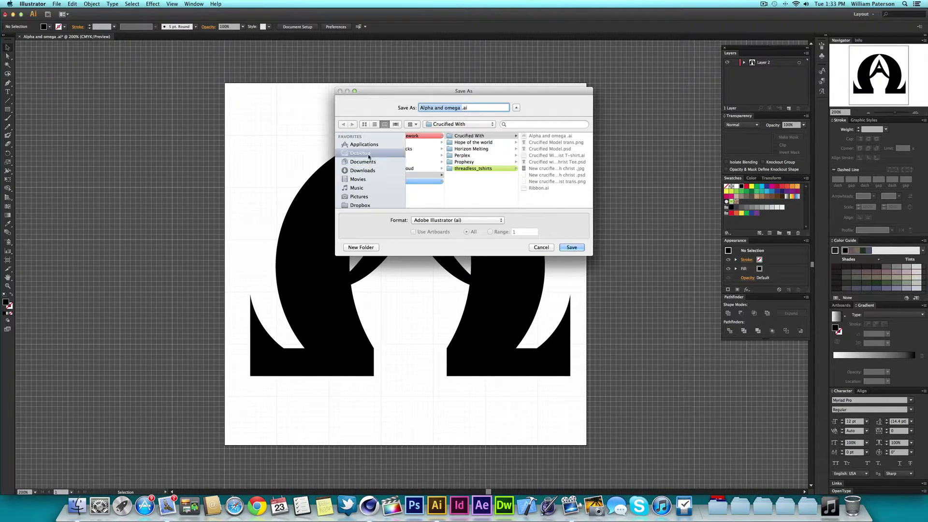
click(575, 246)
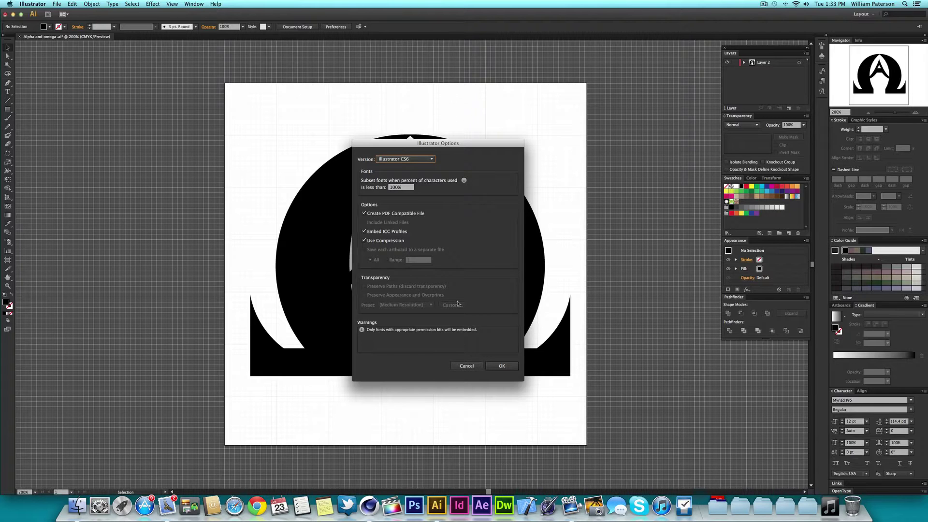
Step: Save in Illustrator 8 format, accept the legacy-format warning, then quit Illustrator
click(431, 159)
click(429, 241)
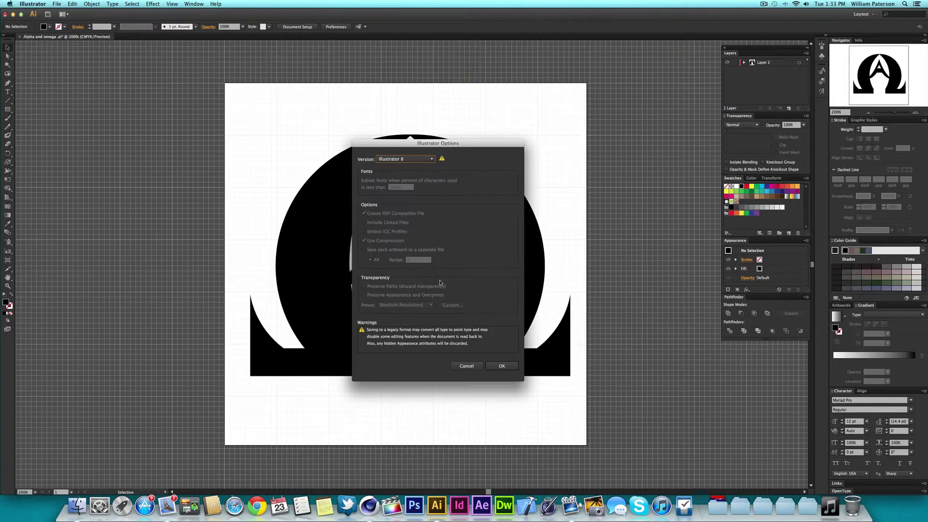
click(495, 367)
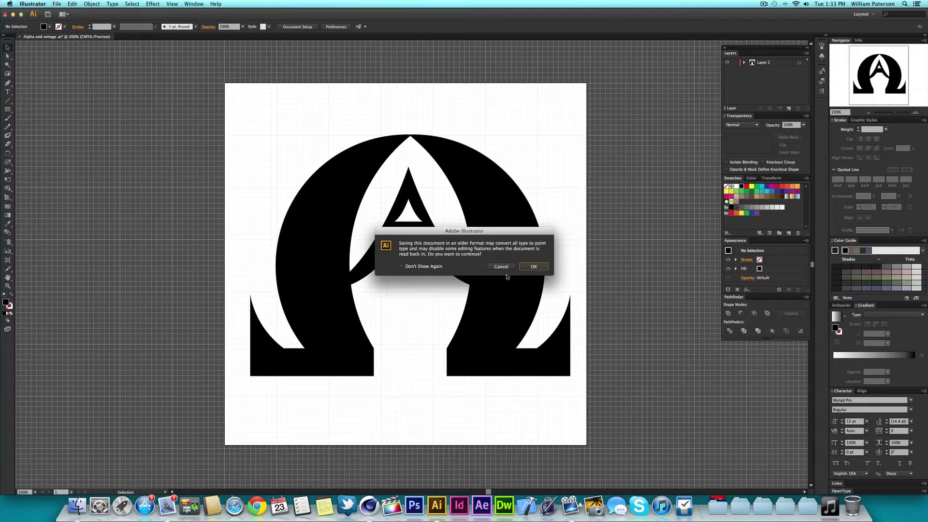
click(533, 266)
double_click(512, 203)
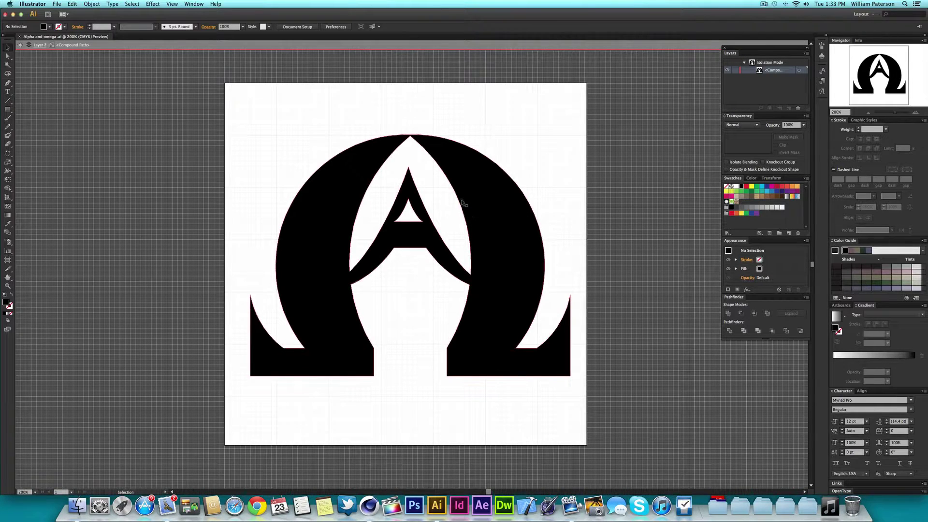
key(super+q)
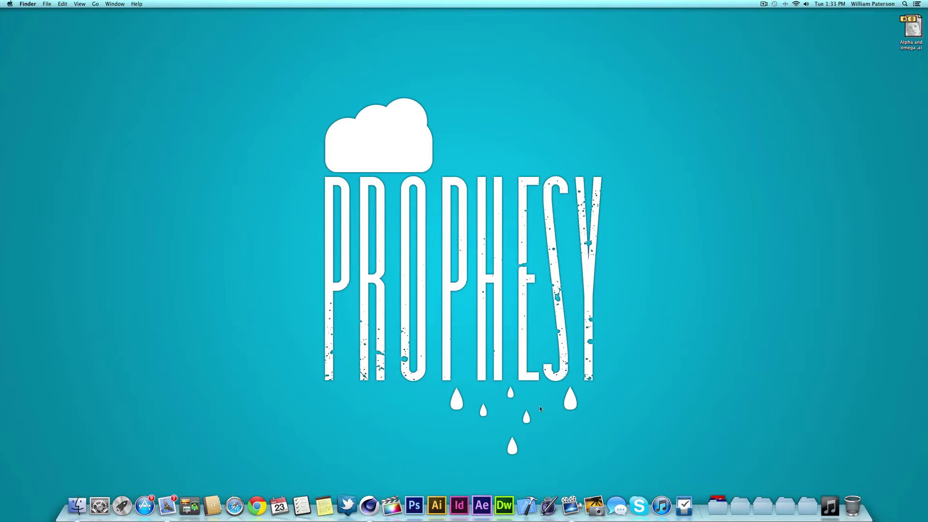
Step: Launch Cinema 4D and adjust the viewport camera over the empty scene
click(371, 505)
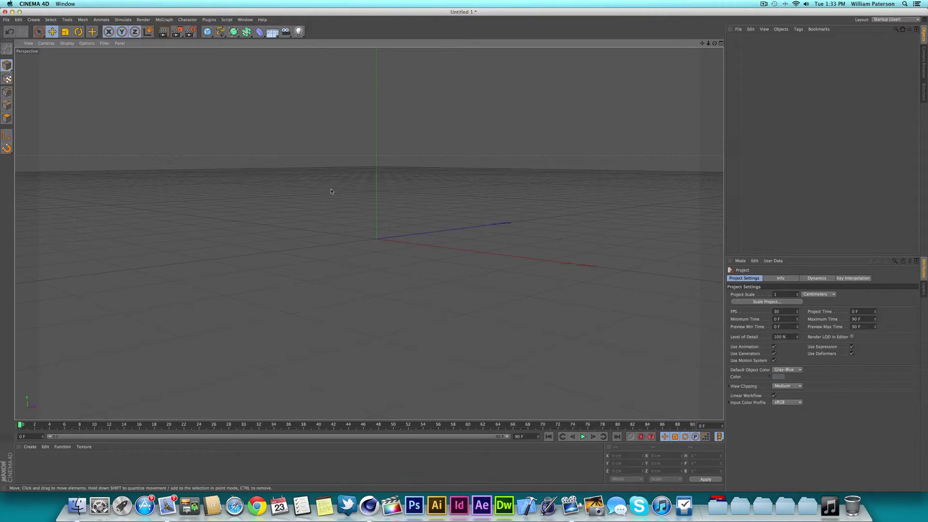
key(2)
key(3)
drag(354, 176, 369, 234)
key(1)
key(3)
click(77, 505)
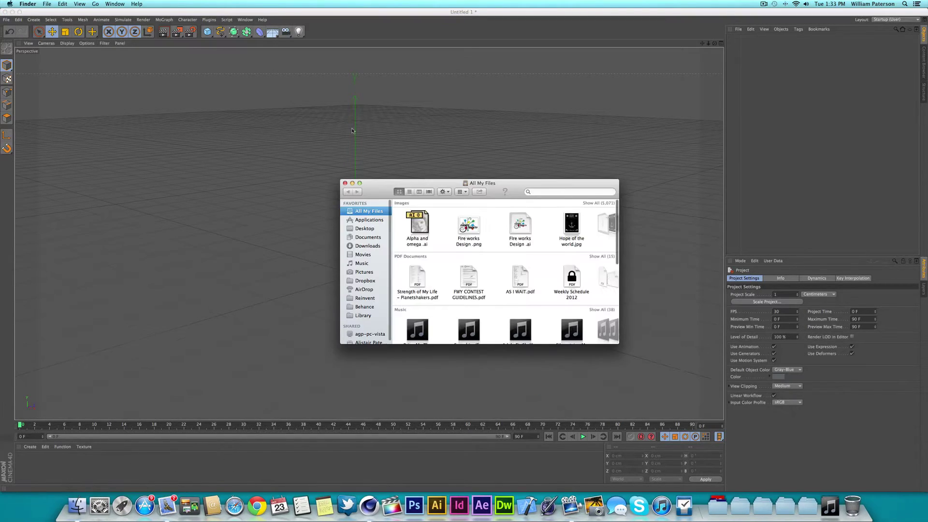
drag(434, 182, 735, 171)
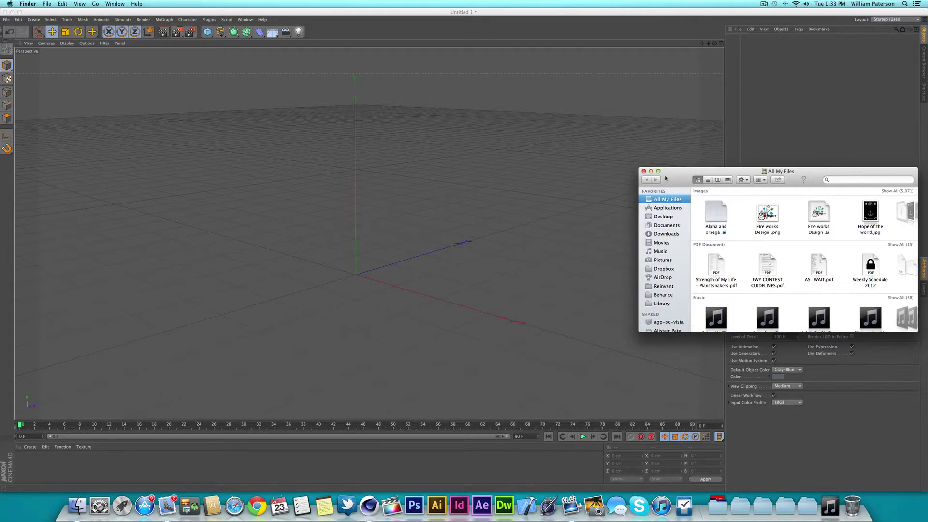
click(643, 171)
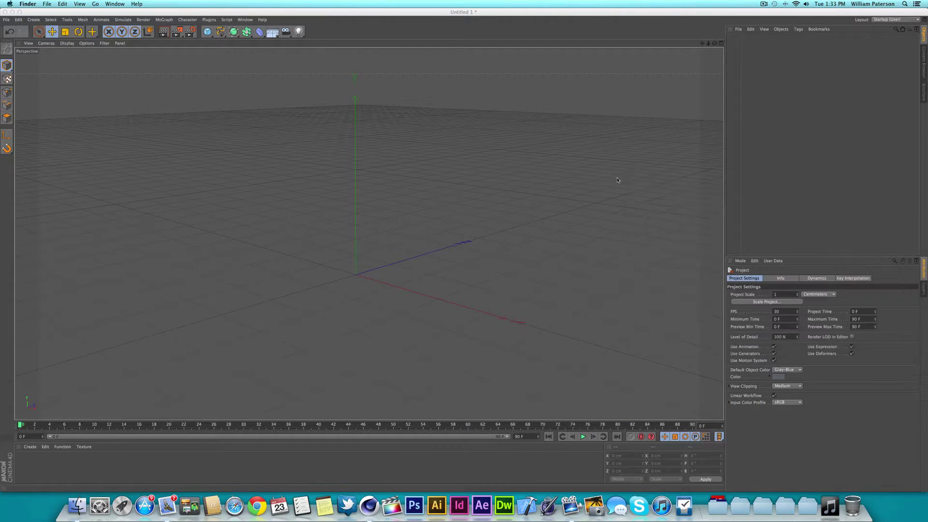
click(32, 33)
Step: Merge Alpha and omega .ai from the Desktop into the scene, bringing up its import options
click(6, 20)
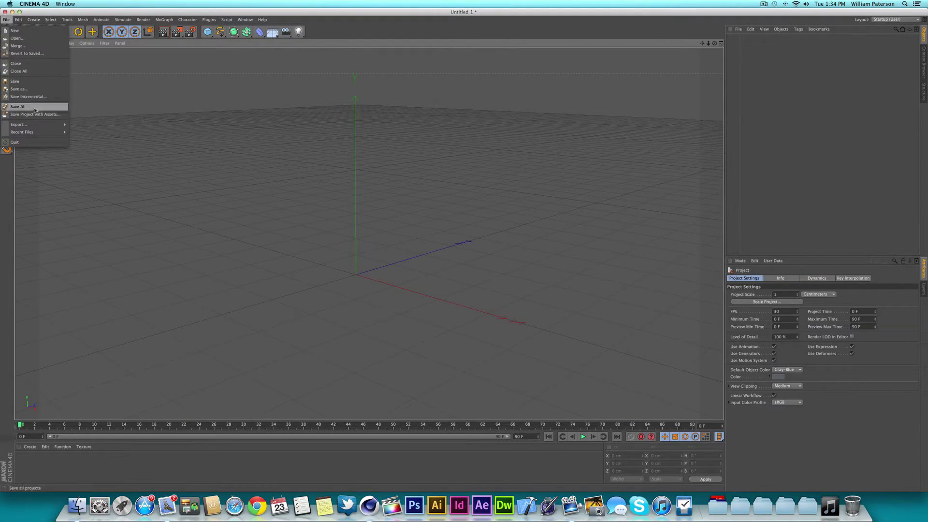
click(17, 39)
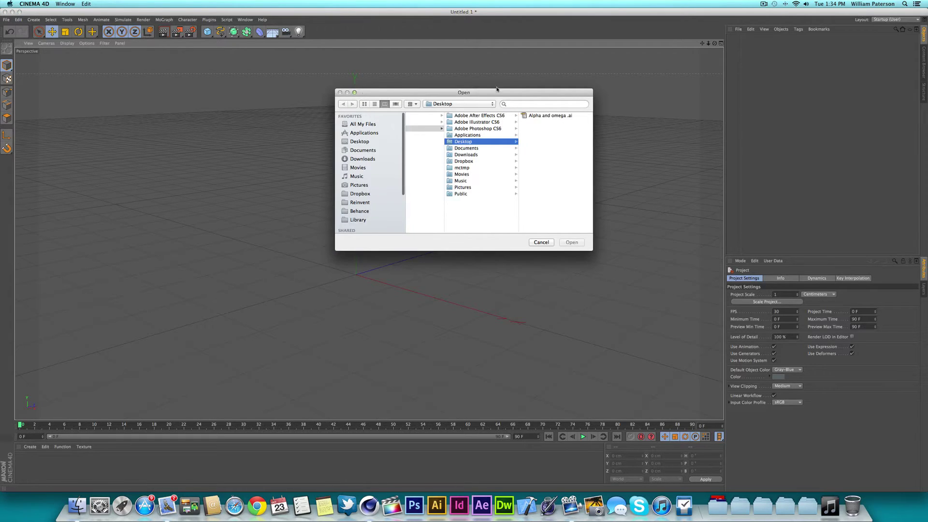
click(543, 117)
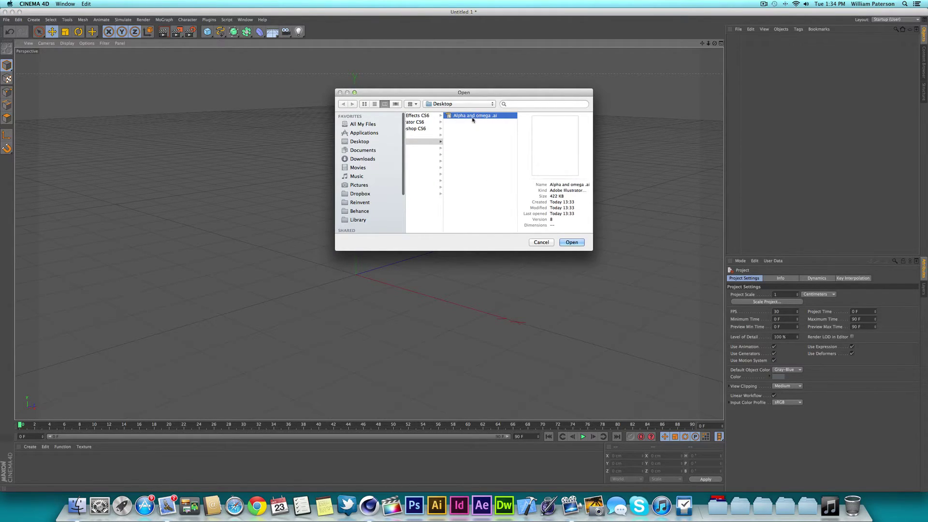
drag(479, 96, 685, 116)
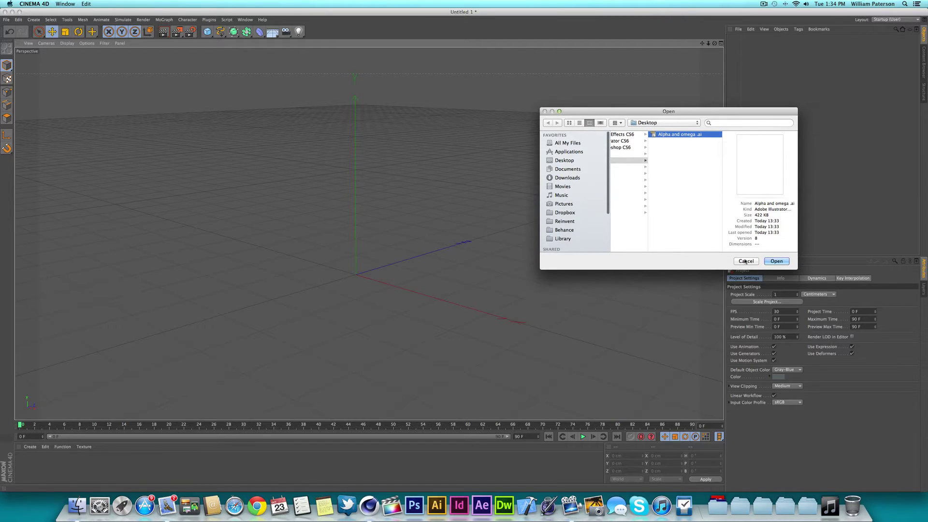
click(774, 260)
drag(768, 192, 467, 143)
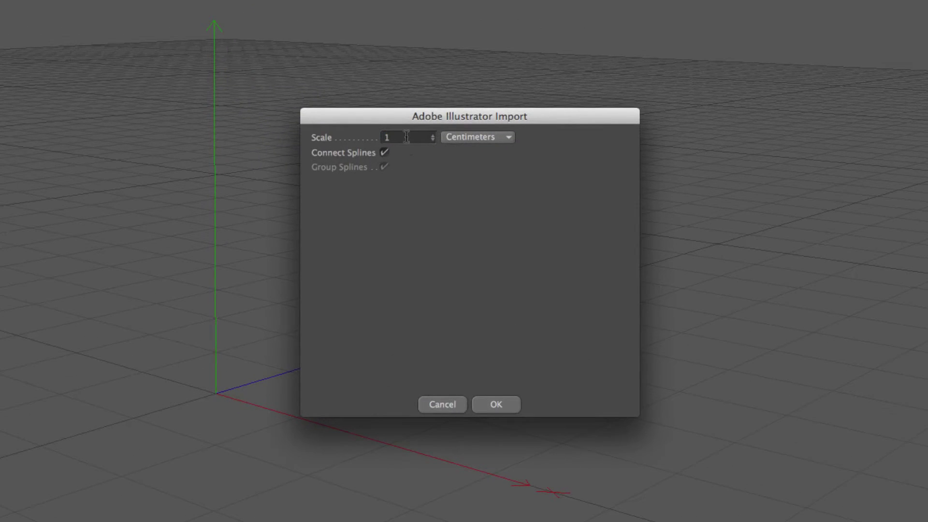
click(406, 137)
click(471, 137)
click(493, 183)
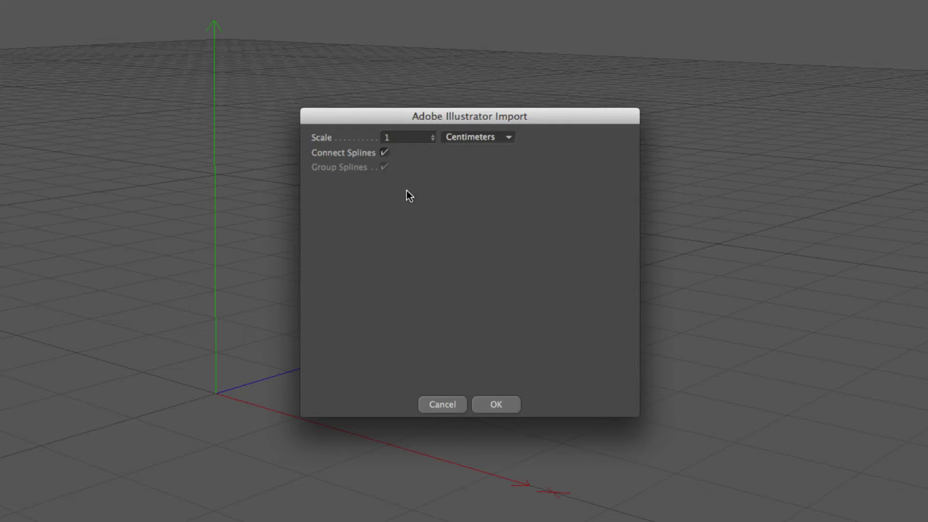
drag(414, 123, 371, 139)
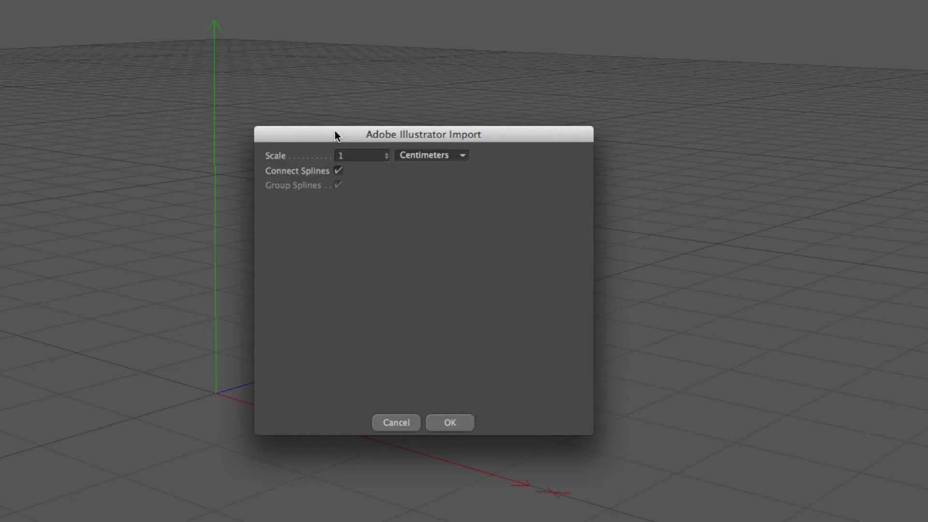
drag(344, 129, 315, 116)
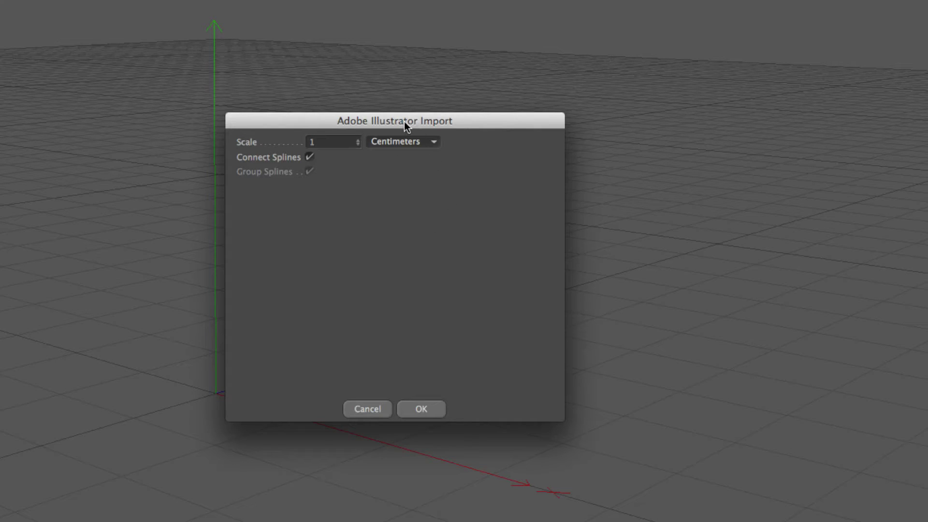
drag(404, 122, 450, 89)
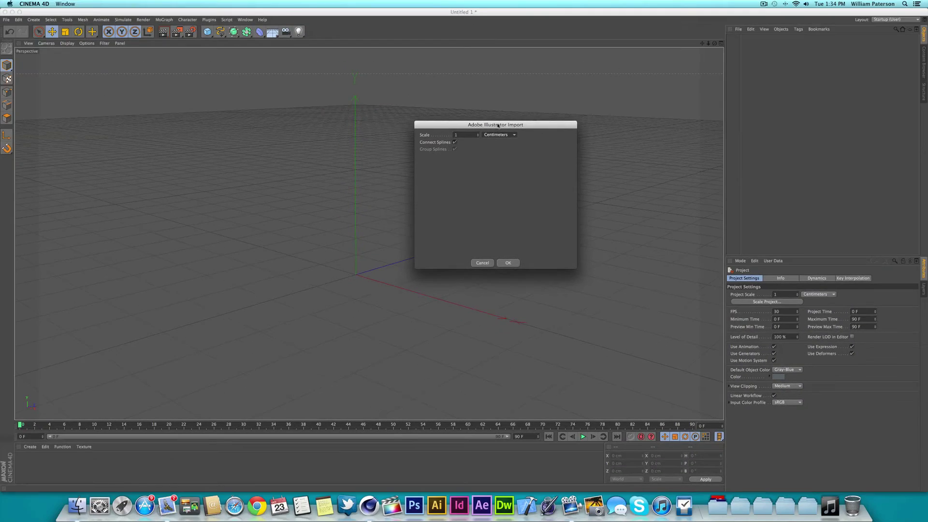
drag(447, 92, 396, 13)
drag(473, 85, 372, 165)
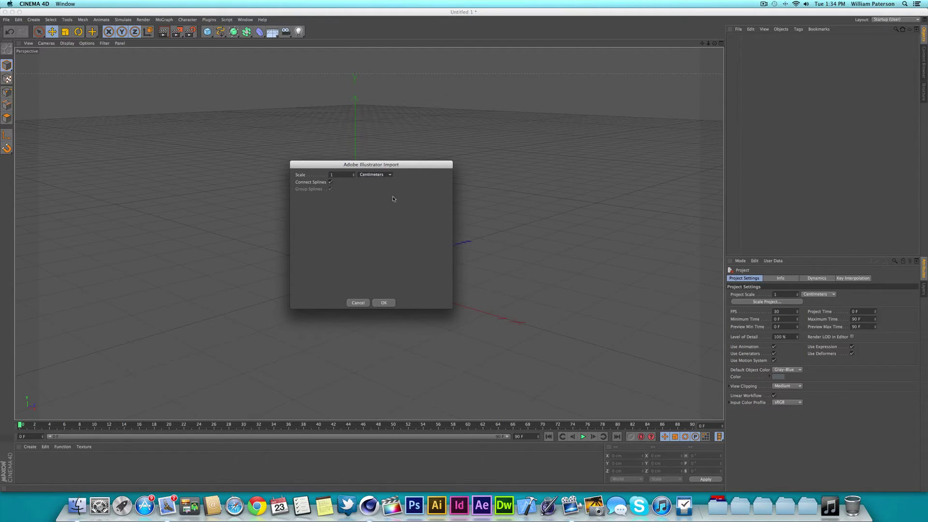
Step: Accept the default import settings and move the logo spline up along Y above the grid
click(384, 303)
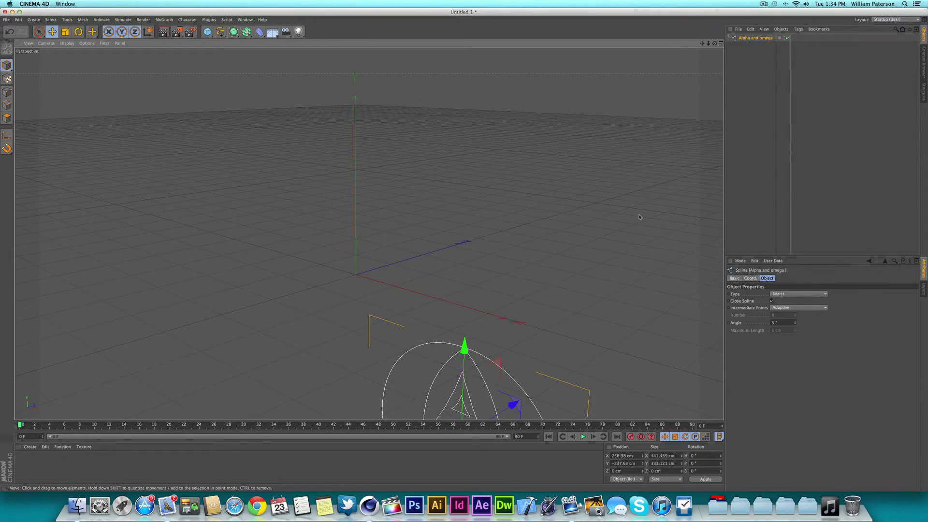
drag(464, 344, 522, 114)
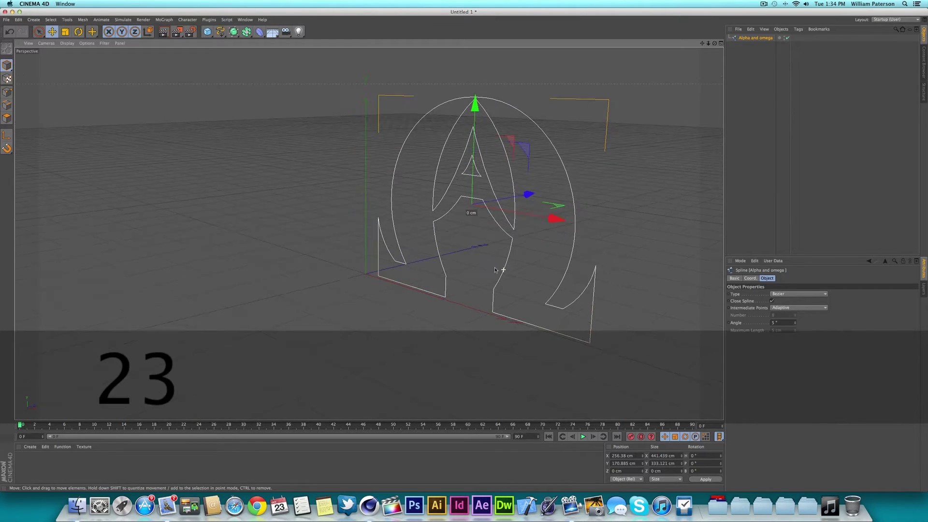
alt+drag(487, 269, 334, 202)
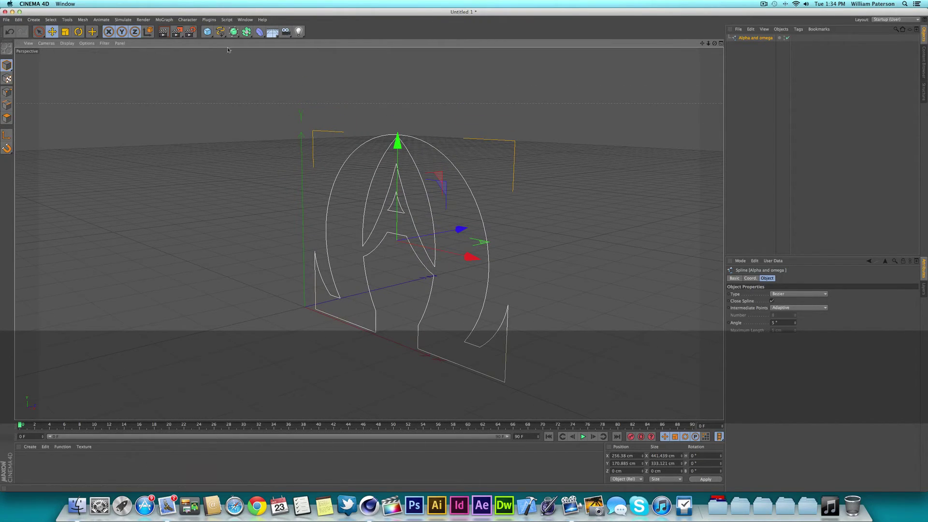
click(244, 55)
key(cmd+z)
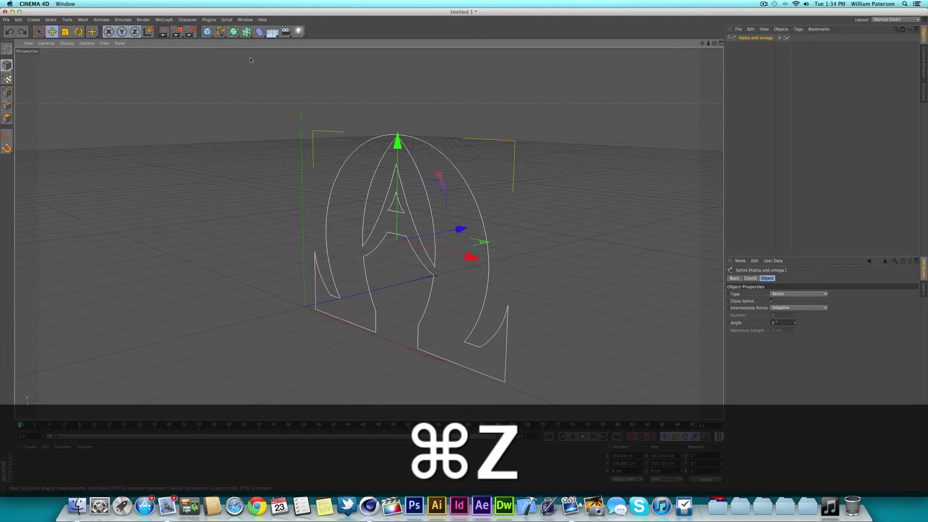
Step: Add an Extrude NURBS object and place the Alpha and omega spline inside it
click(233, 31)
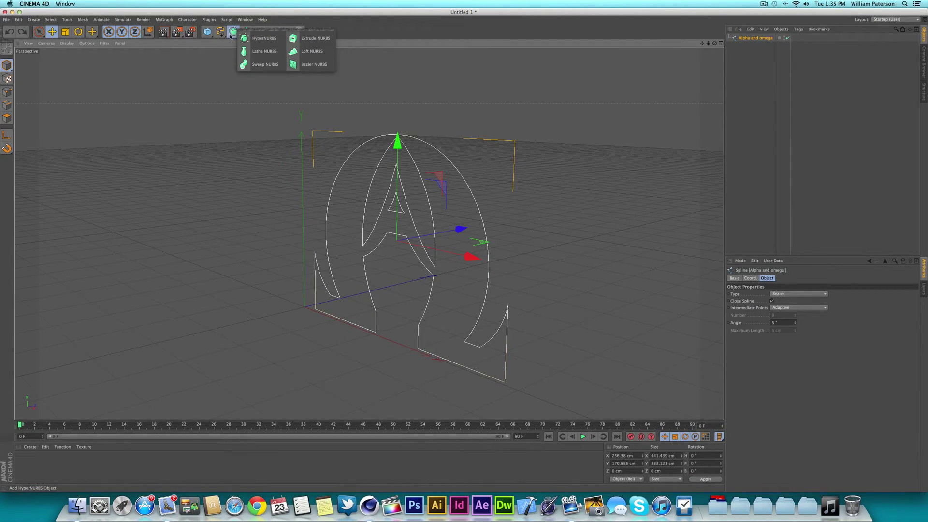
click(309, 39)
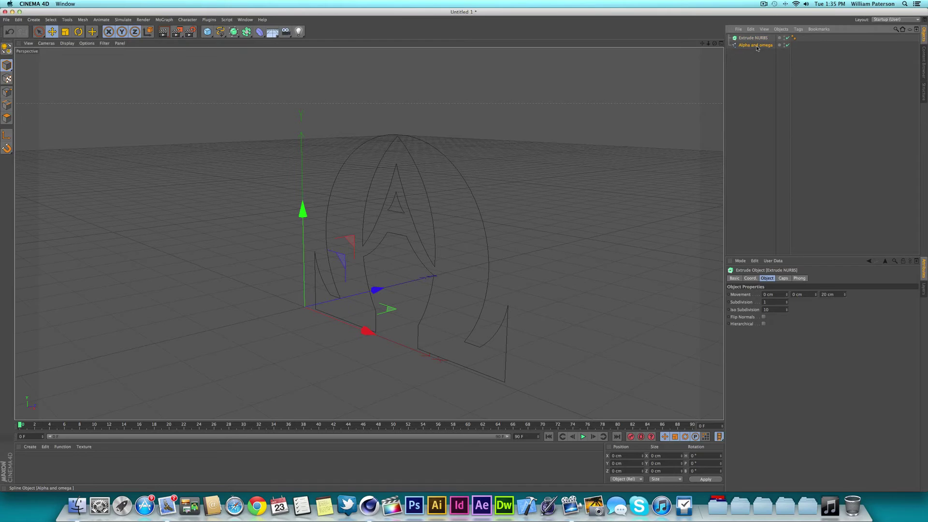
drag(759, 40, 758, 38)
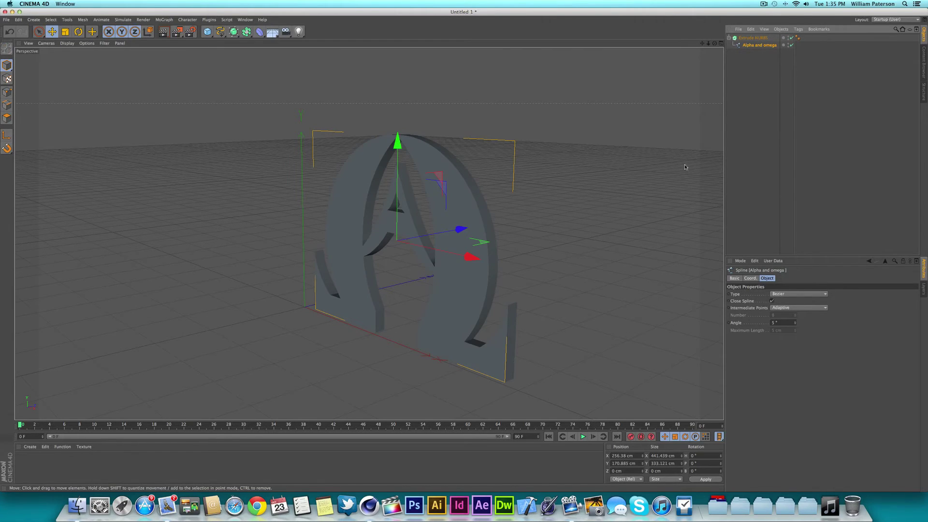
click(753, 38)
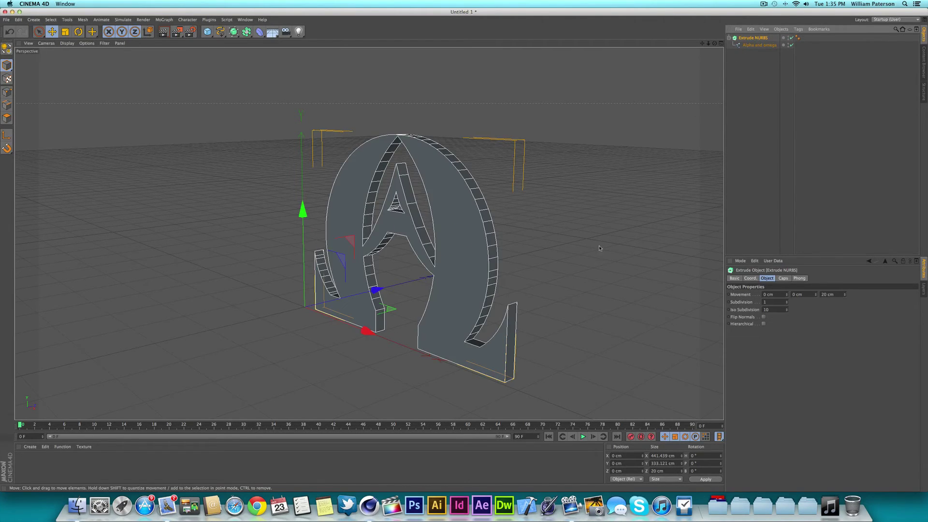
alt+drag(587, 235, 478, 252)
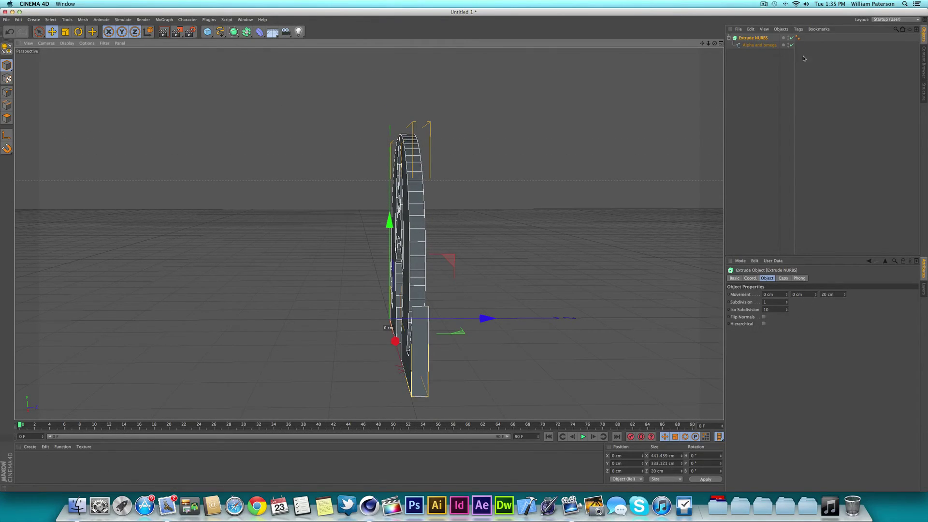
Step: Set the extrusion Movement Z to 162 cm and deselect to view the solid logo
click(844, 293)
drag(844, 298, 844, 275)
alt+drag(628, 241, 367, 319)
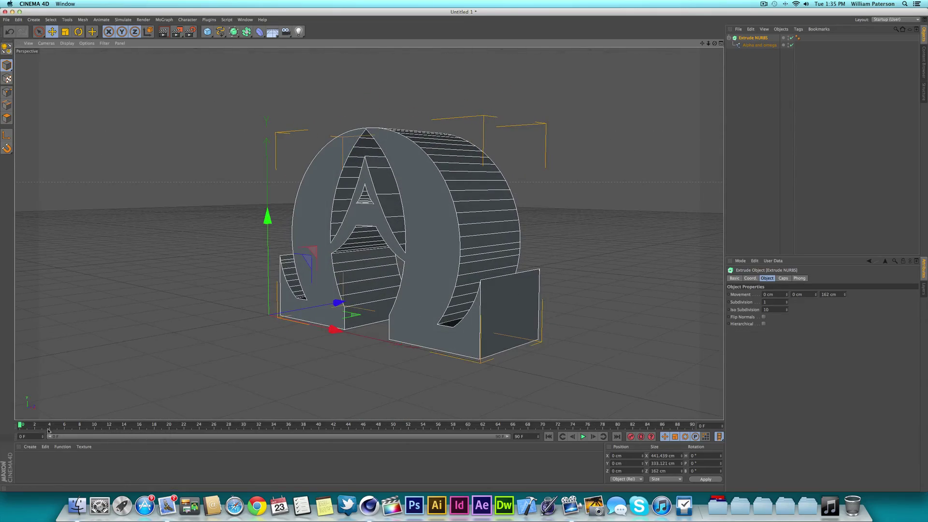
click(30, 446)
click(26, 403)
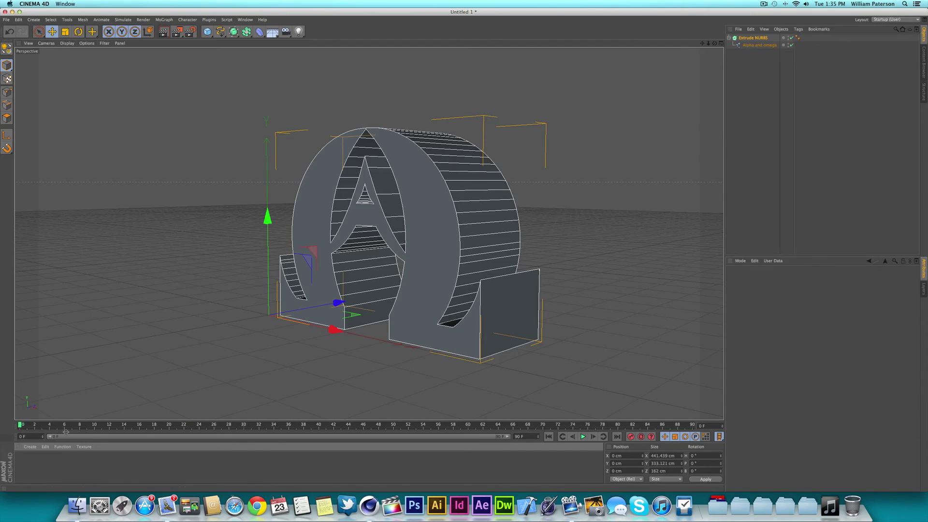
click(804, 145)
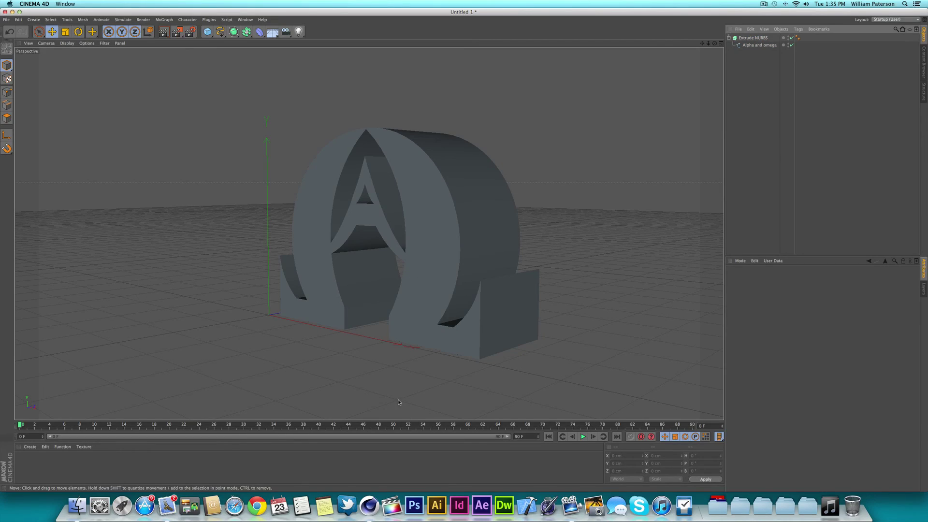